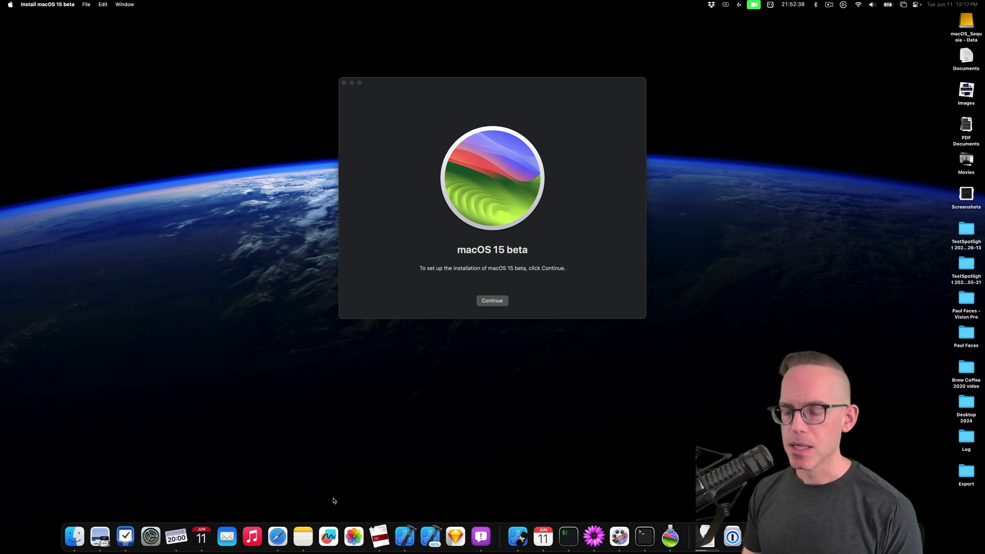
Launch Disk Utility, select the Samsung Portable SSD T5 Media, and widen the sidebar to show full disk names.
key(super+space)
text(disk)
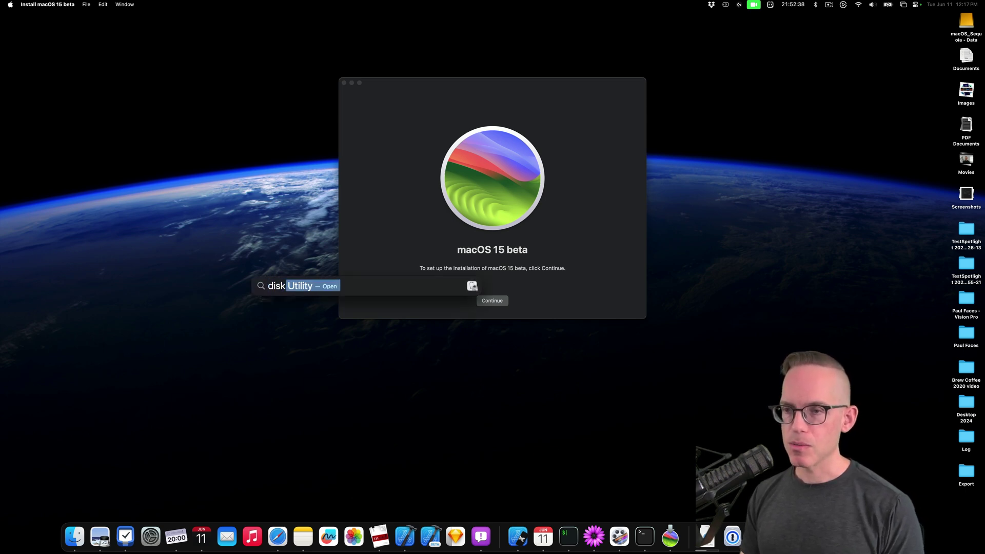
key(Return)
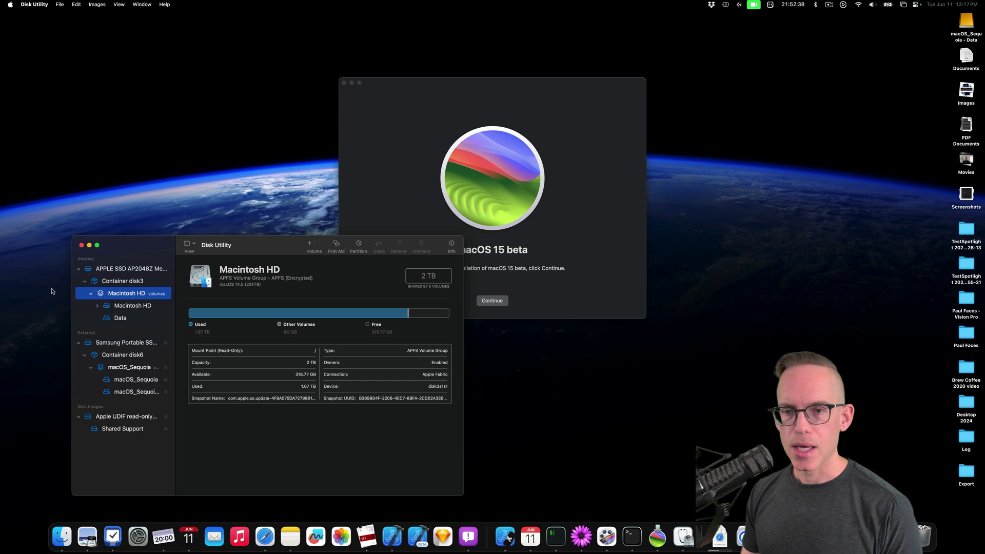
click(123, 343)
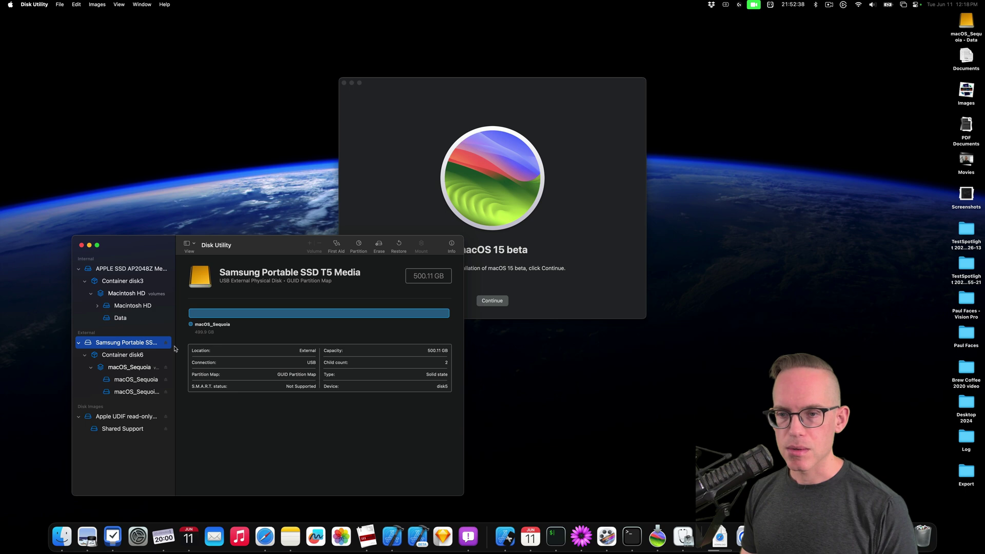
drag(176, 347, 200, 349)
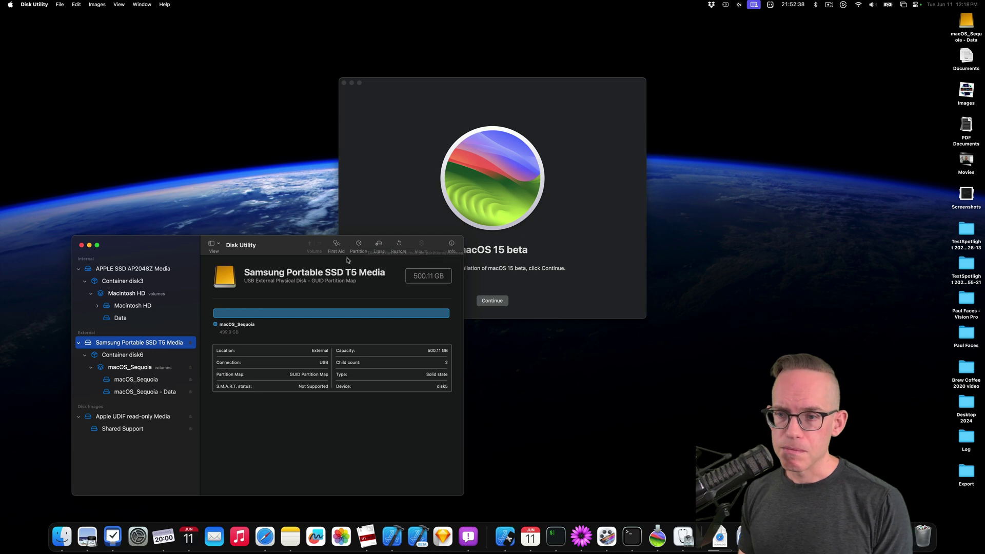
Erase the Samsung SSD as an APFS volume named macOS_Sequoia.
click(379, 245)
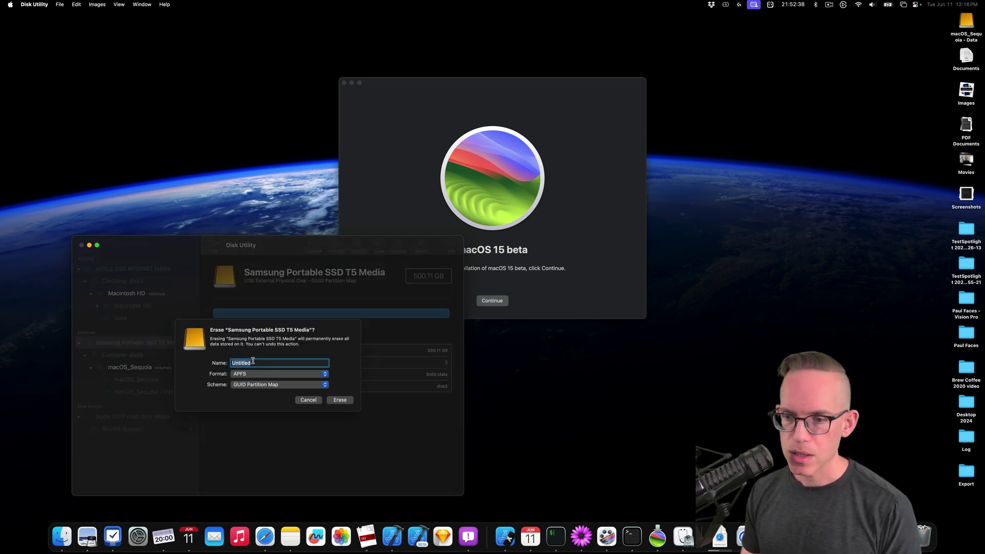
text(macOS Sequ)
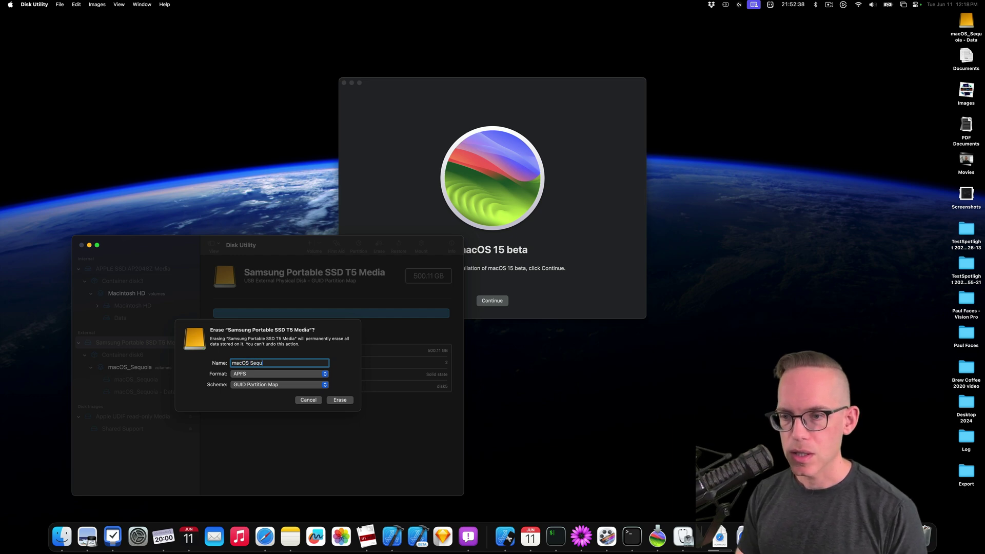
text(oia)
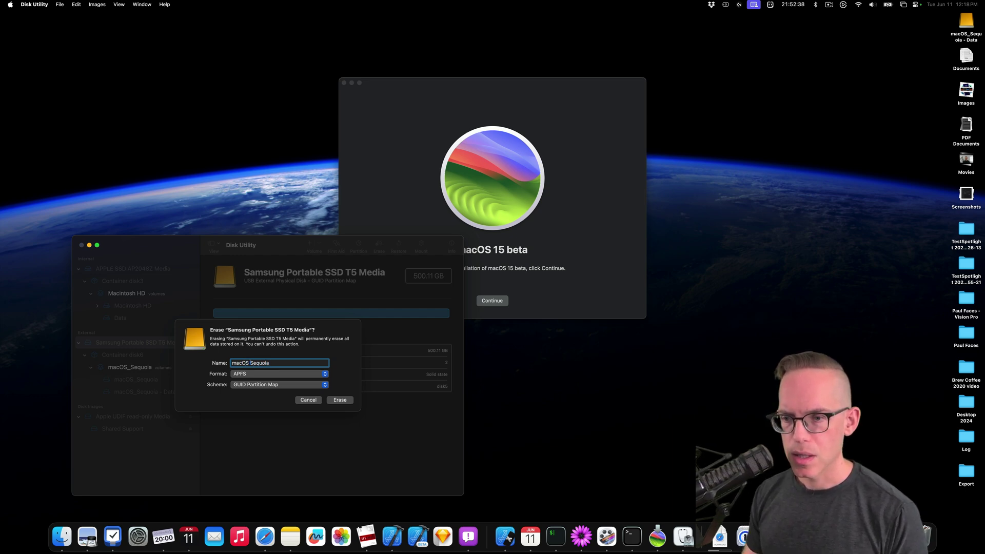
key(alt+Left)
key(BackSpace)
text(_)
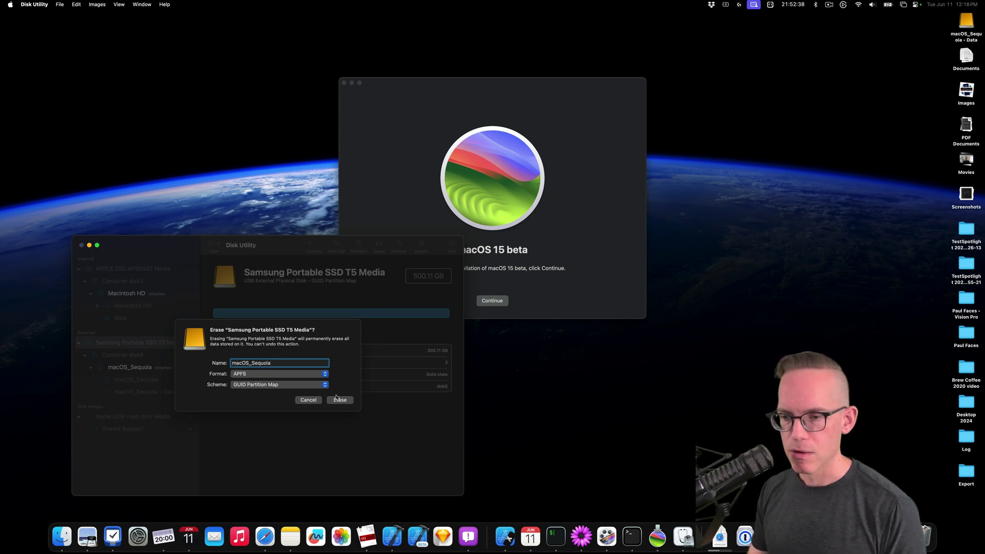
click(250, 375)
click(251, 375)
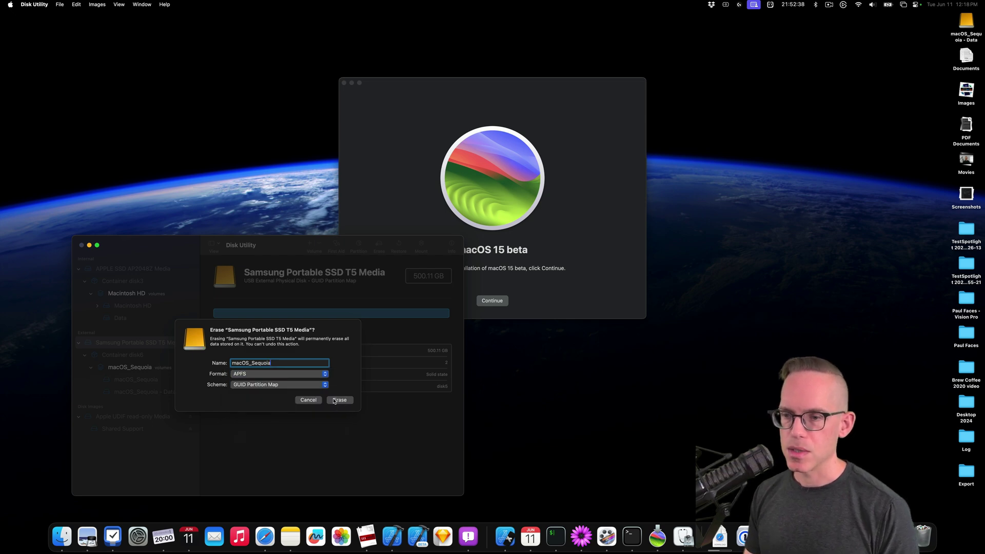
click(332, 401)
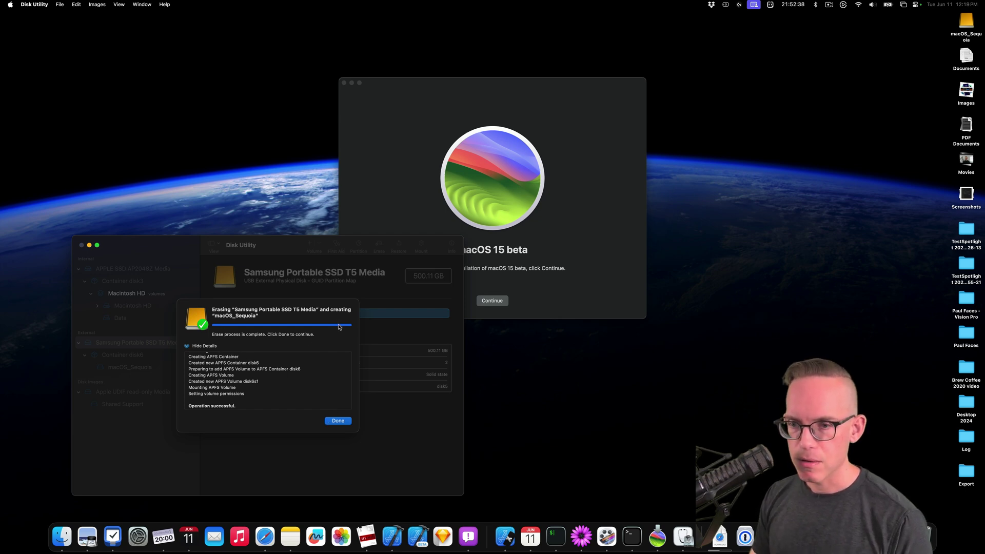
Quit Disk Utility and accept the macOS 15 beta installer's software license.
click(338, 421)
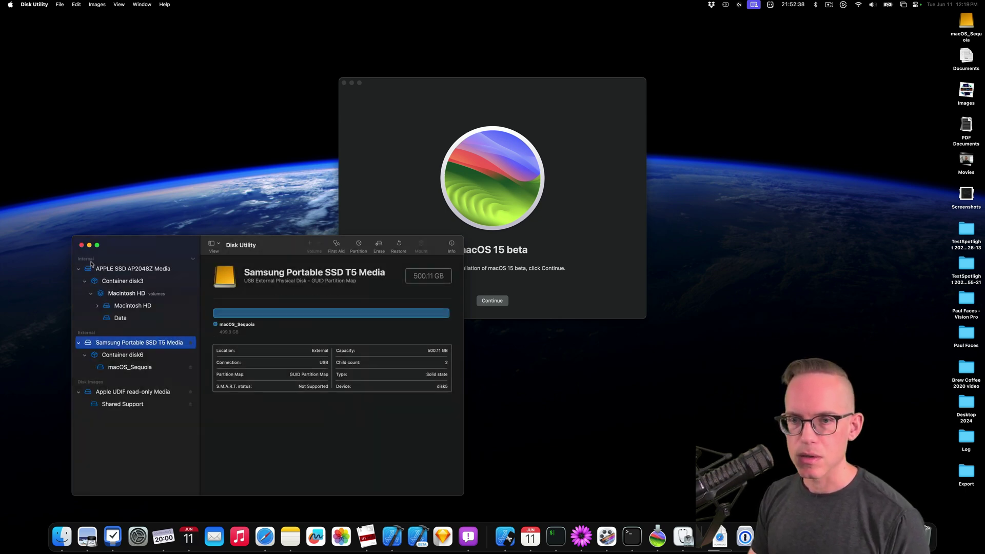
key(super+q)
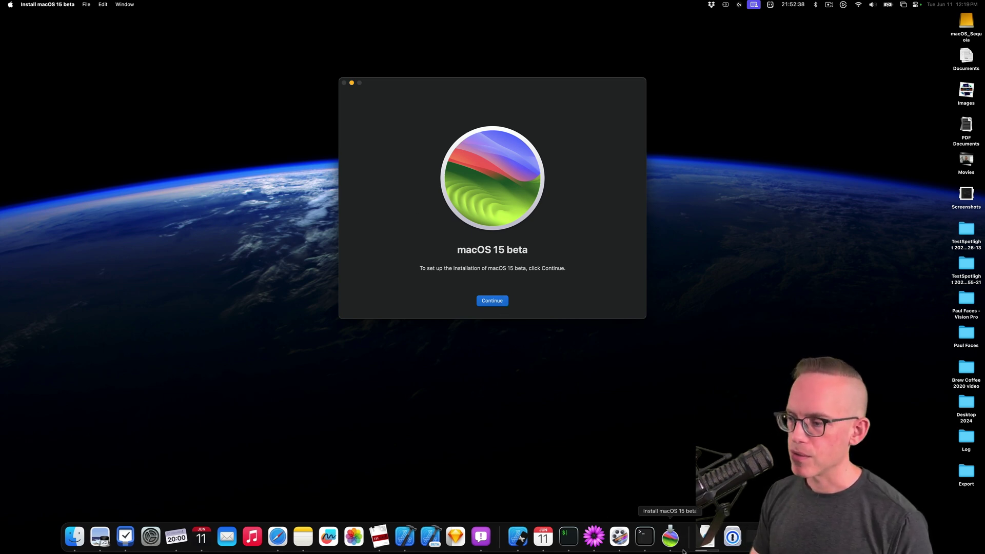
click(733, 537)
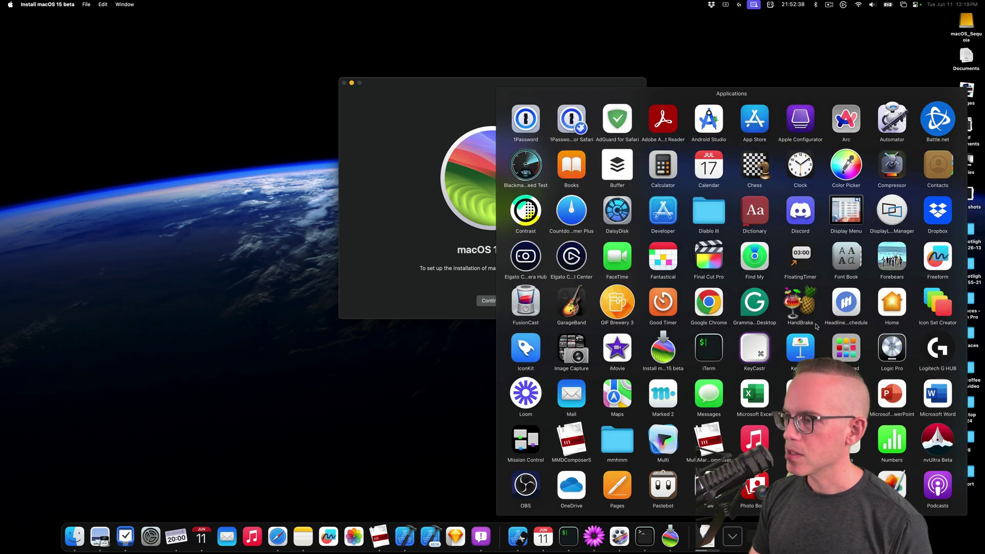
click(660, 356)
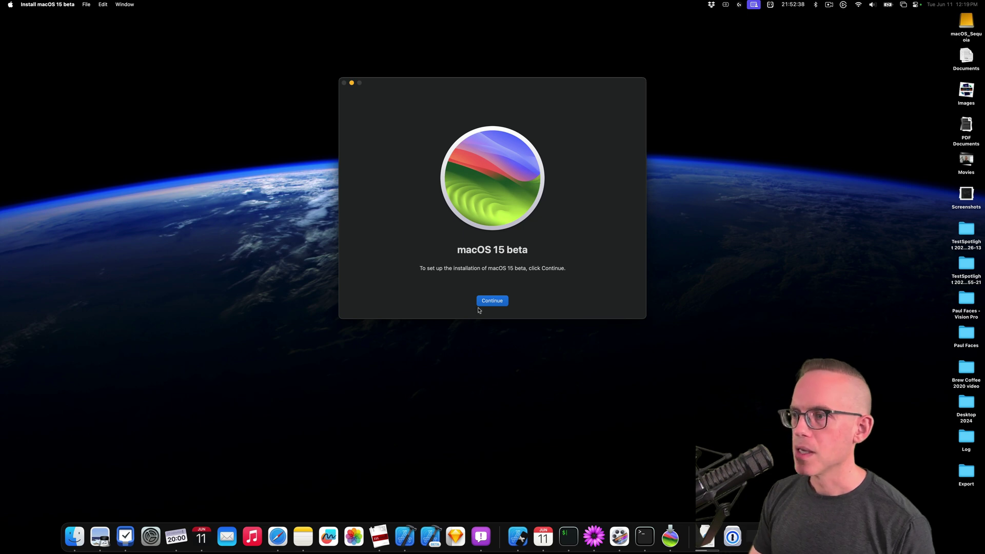
click(498, 300)
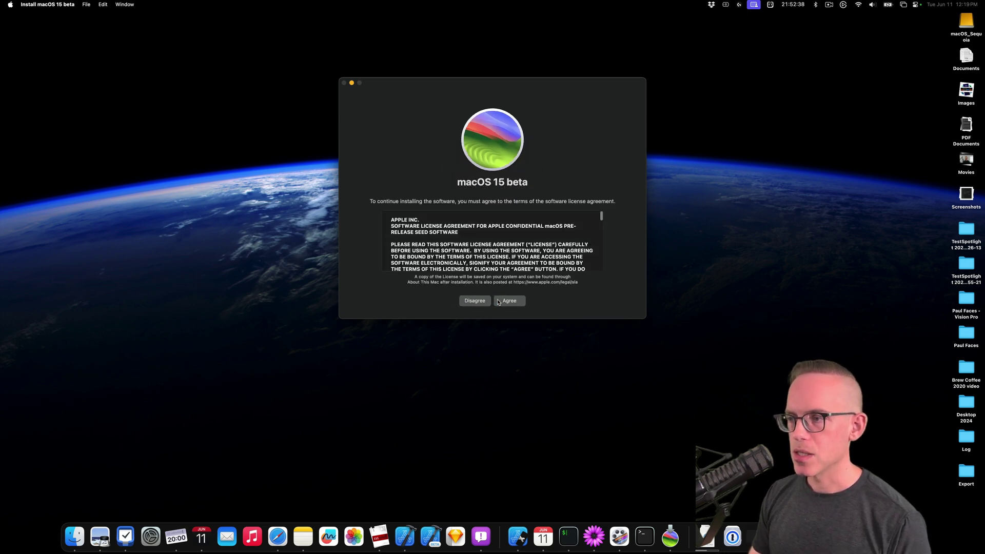
click(509, 301)
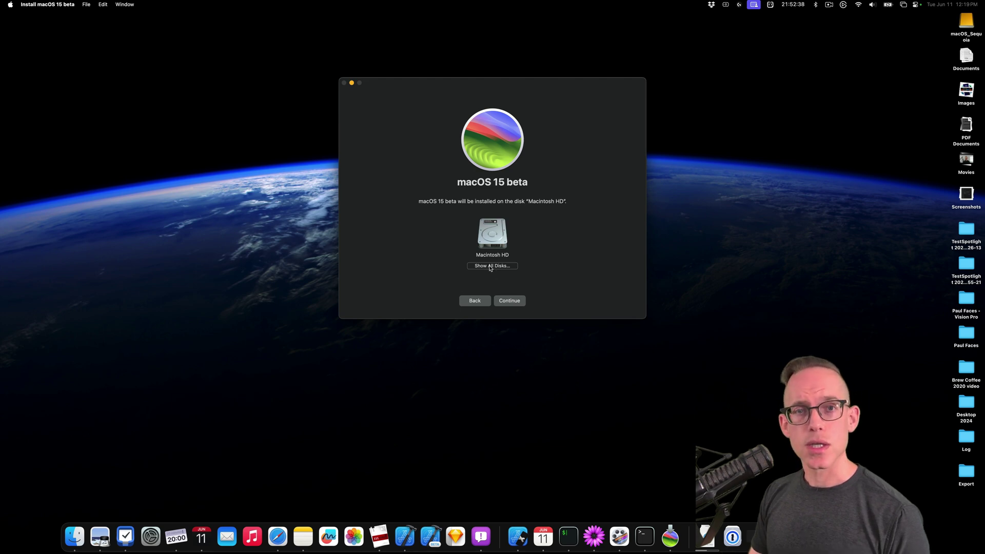
Show all disks, choose macOS_Sequoia as the install target, and continue.
click(490, 267)
click(516, 238)
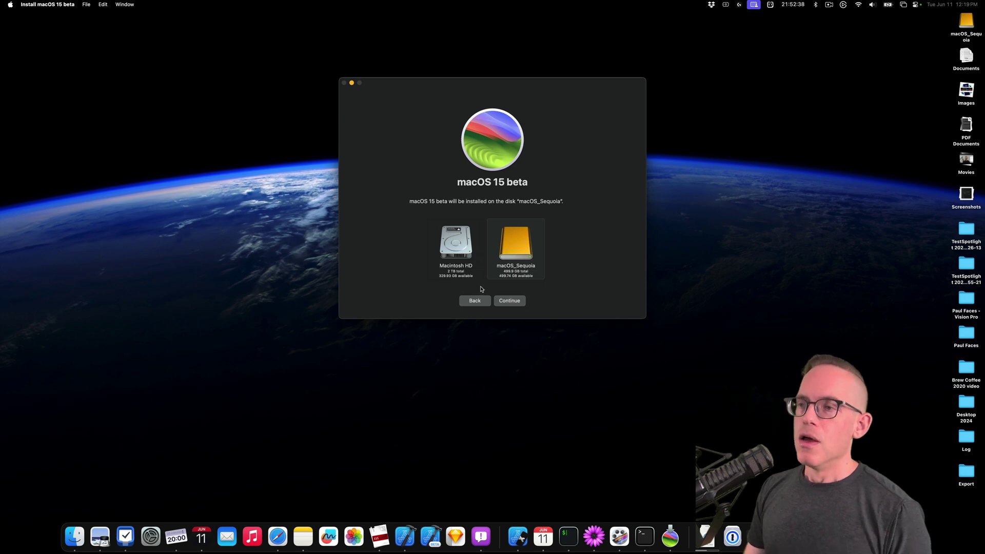
click(451, 245)
click(511, 240)
click(474, 248)
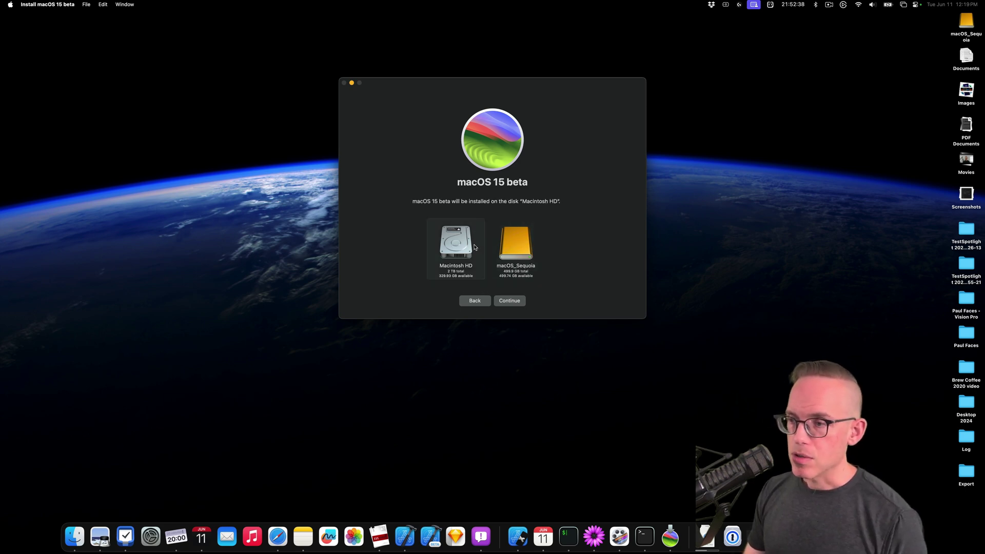
click(520, 251)
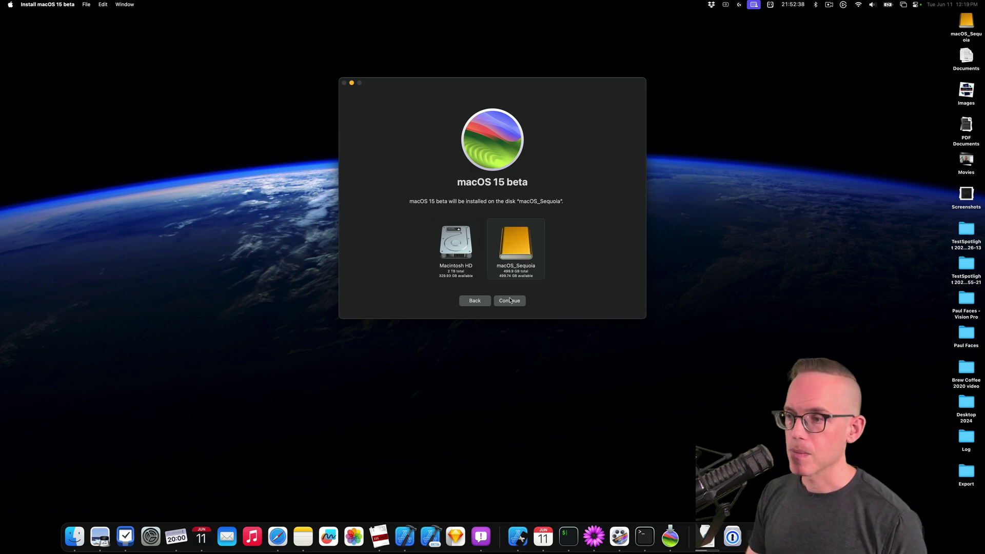
click(511, 302)
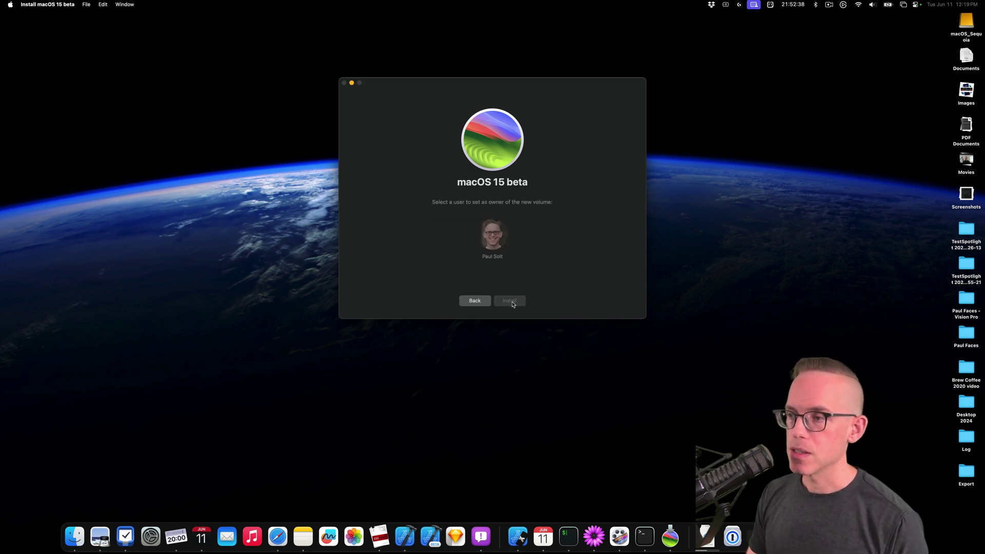
Set the user as the volume's owner, start installing, and authorise with the account password.
click(491, 242)
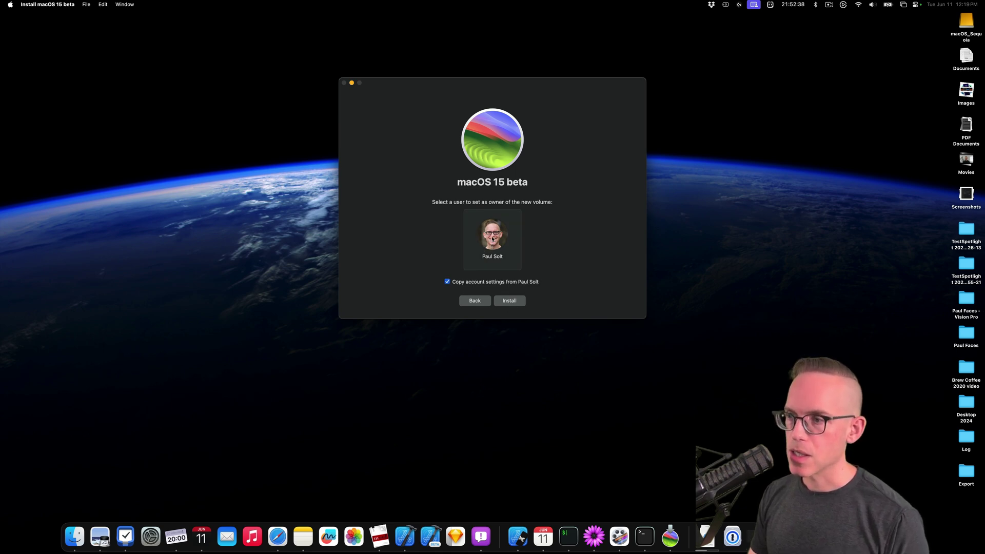
click(509, 301)
text(*)
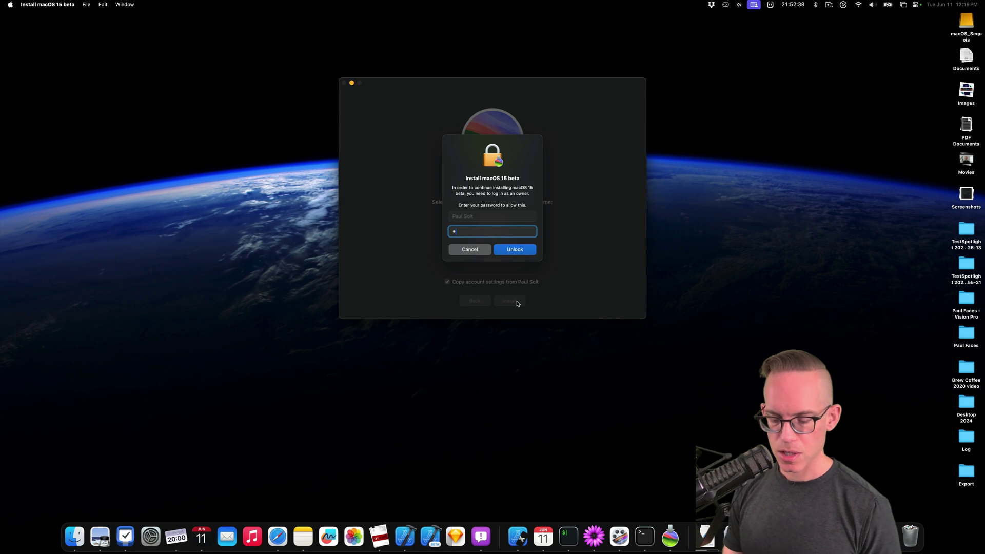
text(*******)
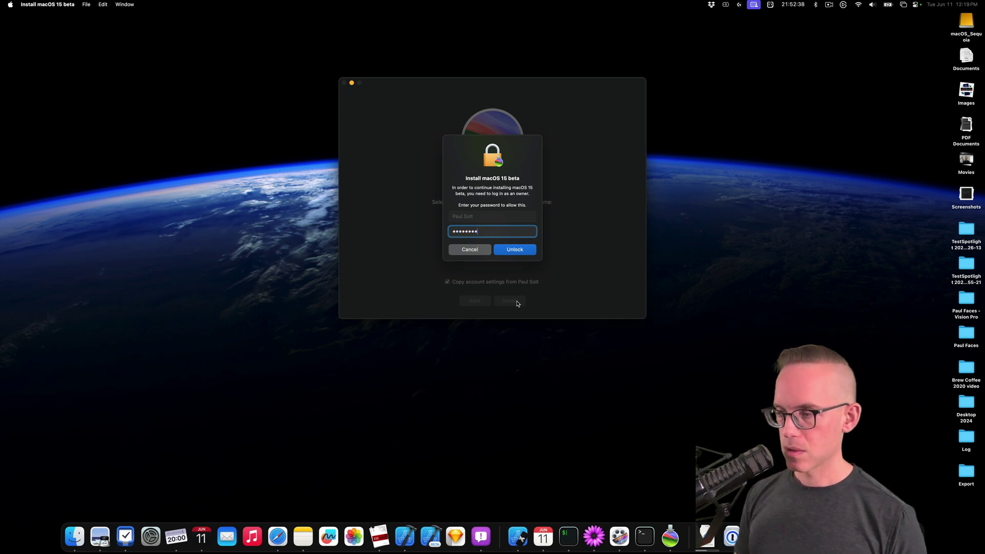
text(****)
key(Return)
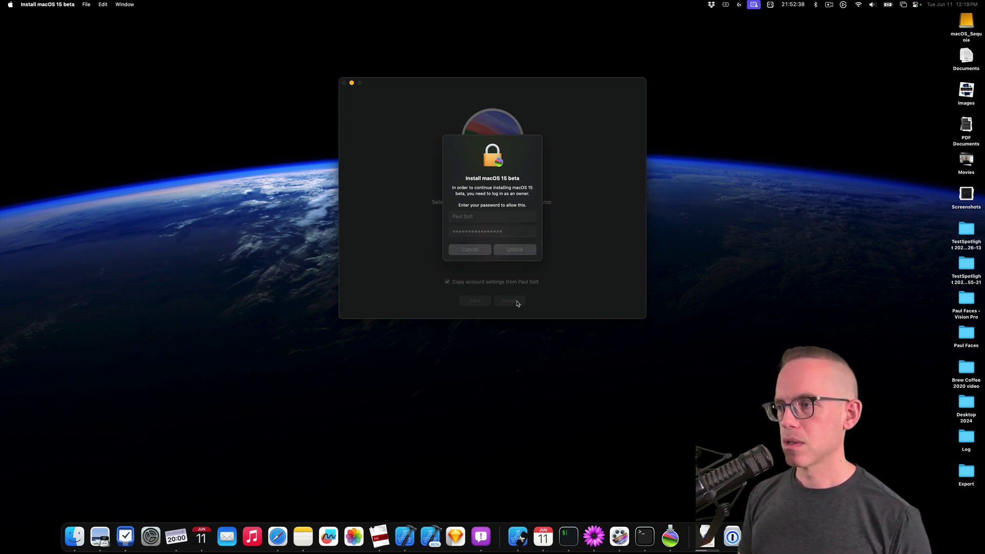